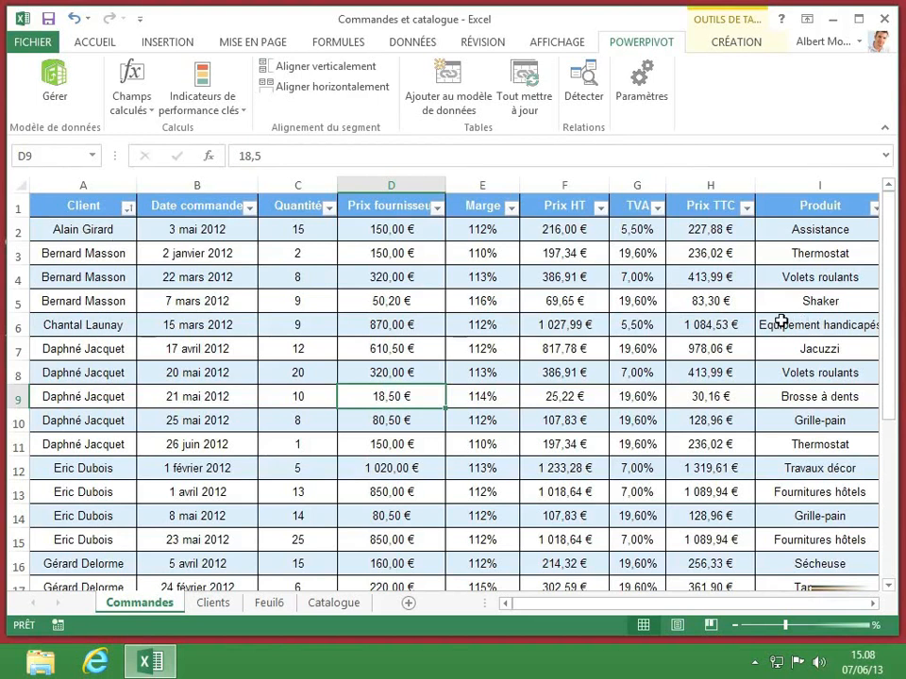
Review the Clients and Catalogue sheets and open the workbook's data model in the PowerPivot window
click(225, 604)
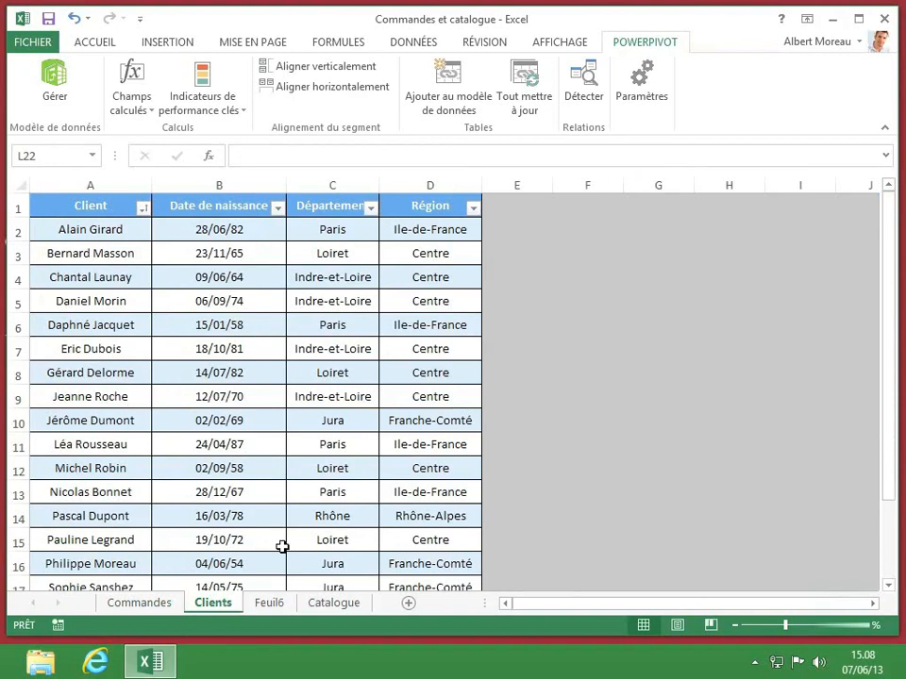
click(345, 609)
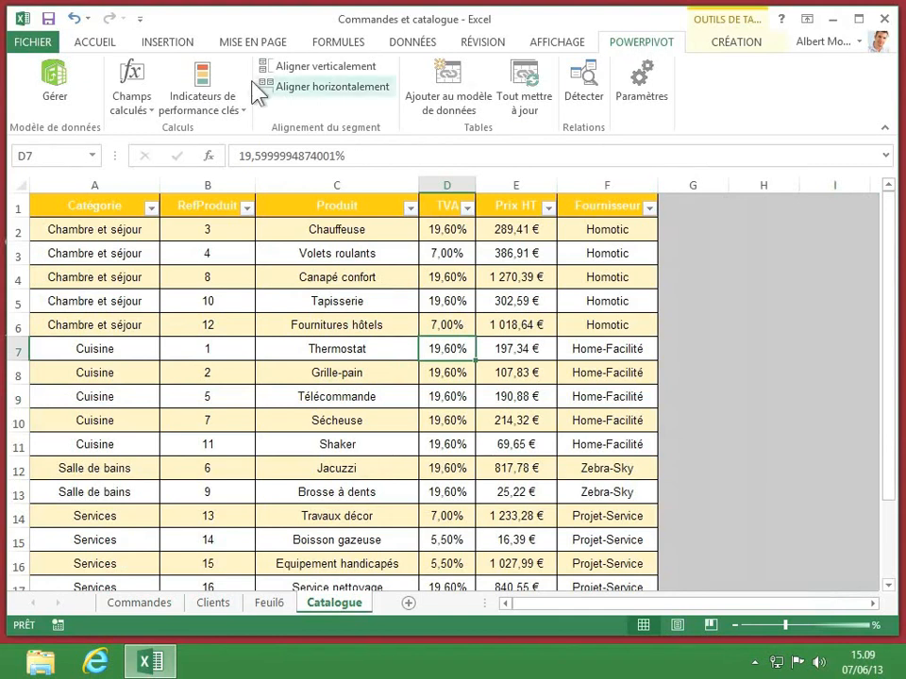
click(54, 94)
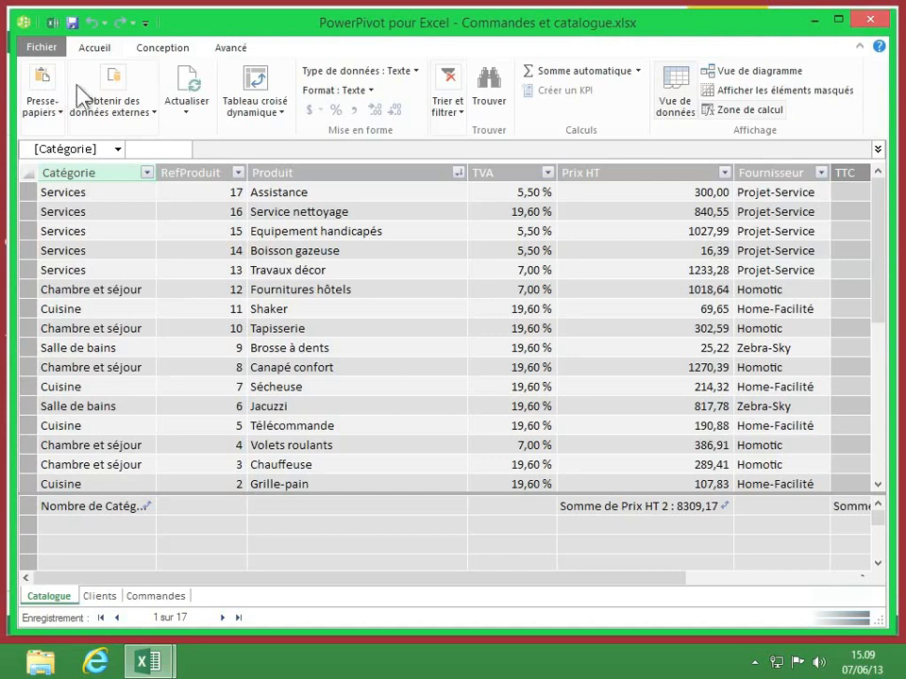
Create a relationship from the Client column of the Commandes table to the Client column of the Clients lookup table
click(165, 52)
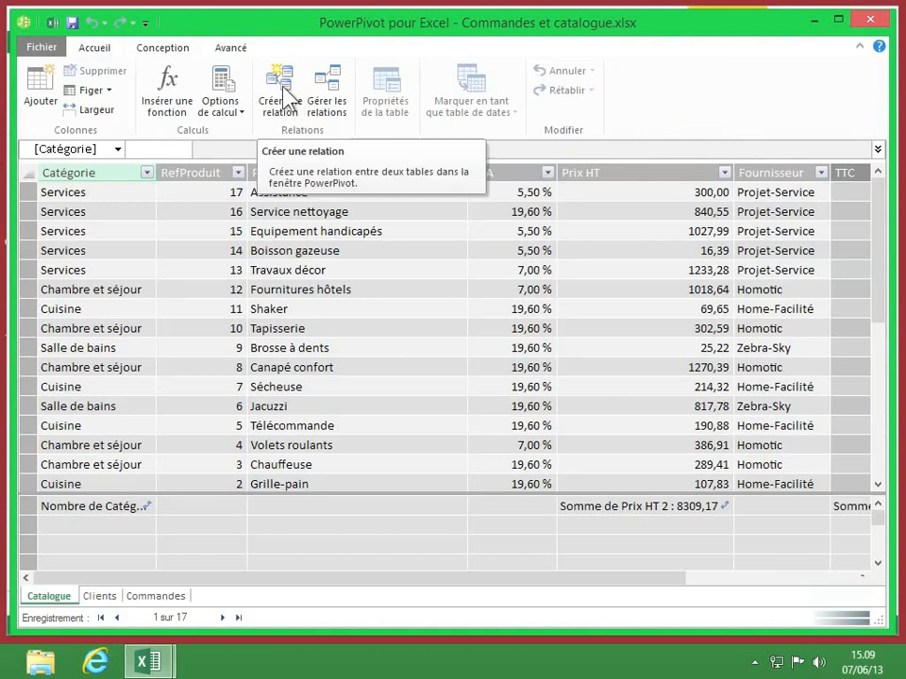
click(280, 83)
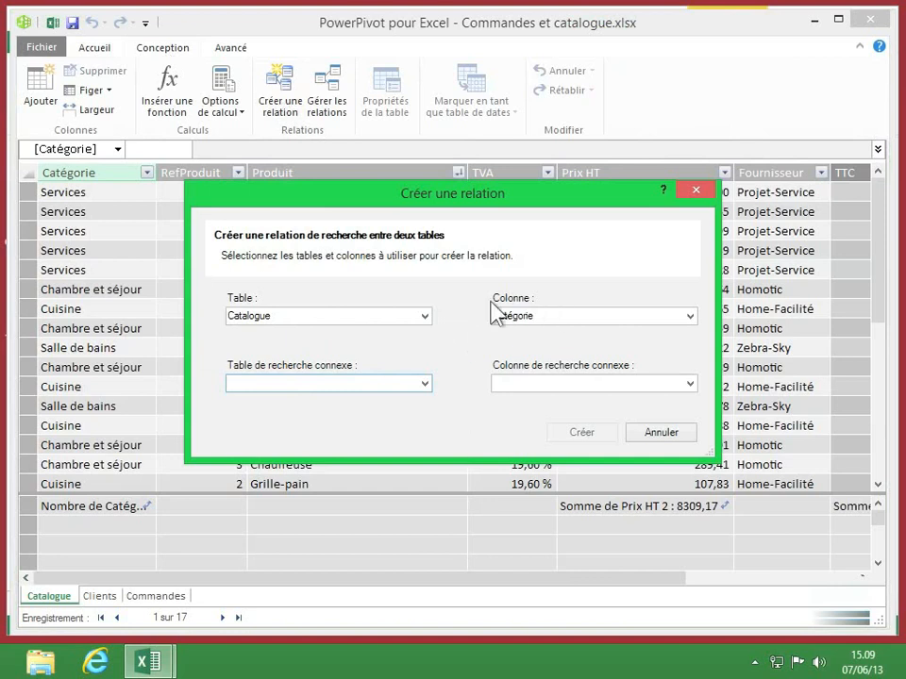
click(424, 317)
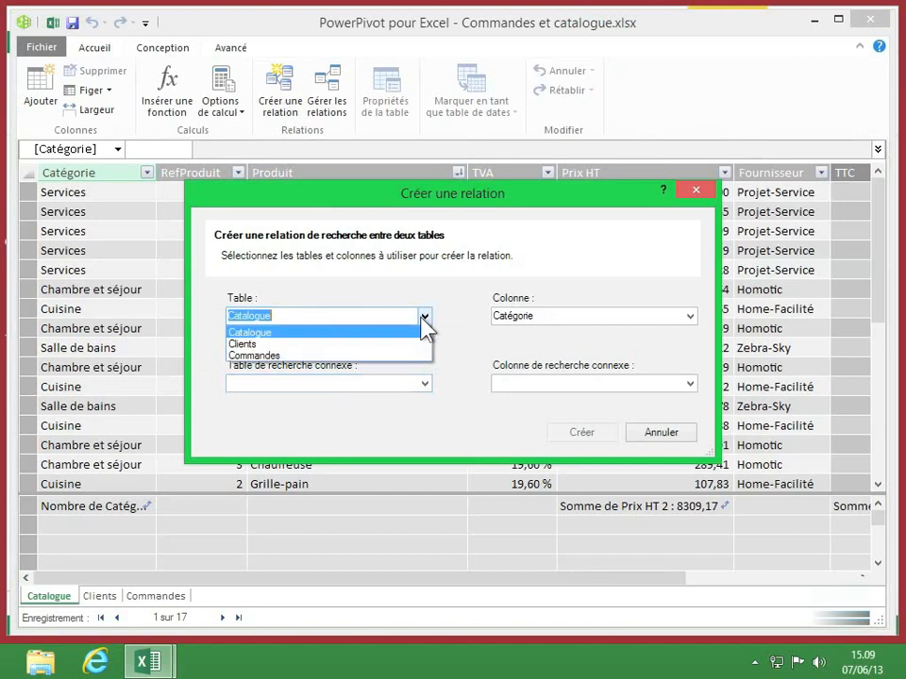
click(284, 356)
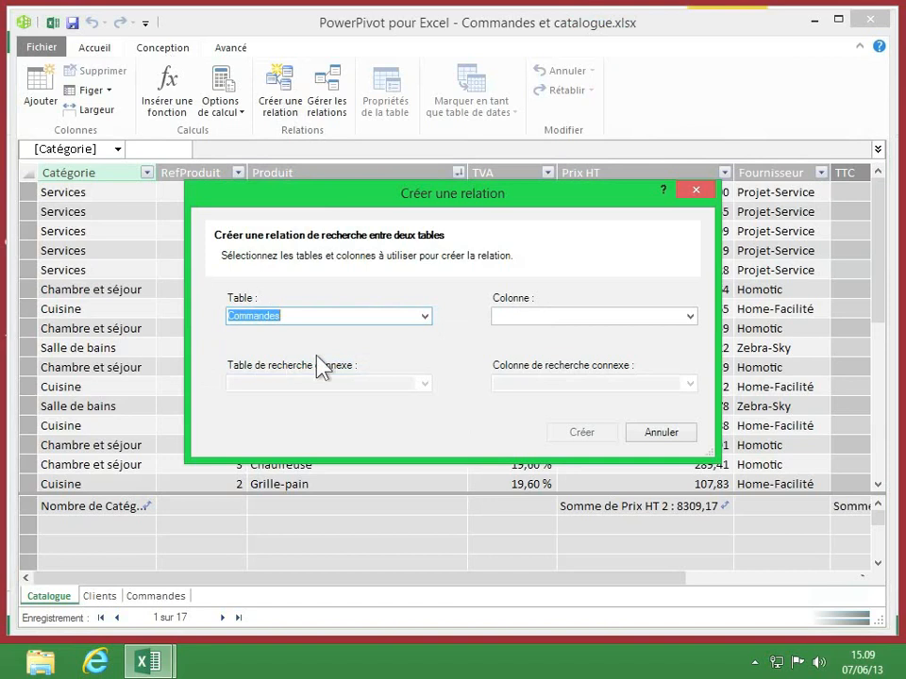
click(690, 317)
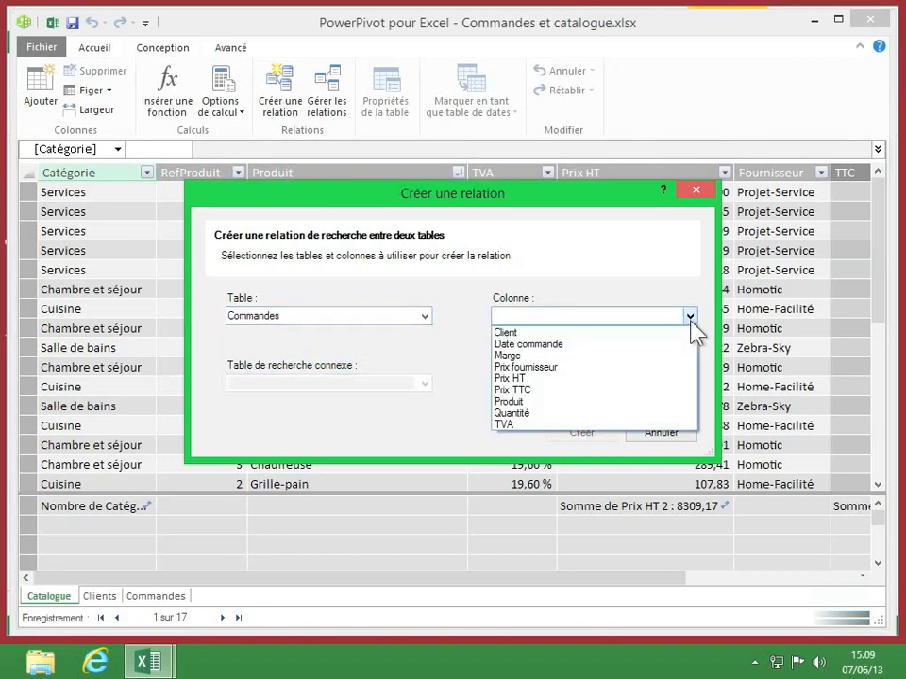
click(516, 332)
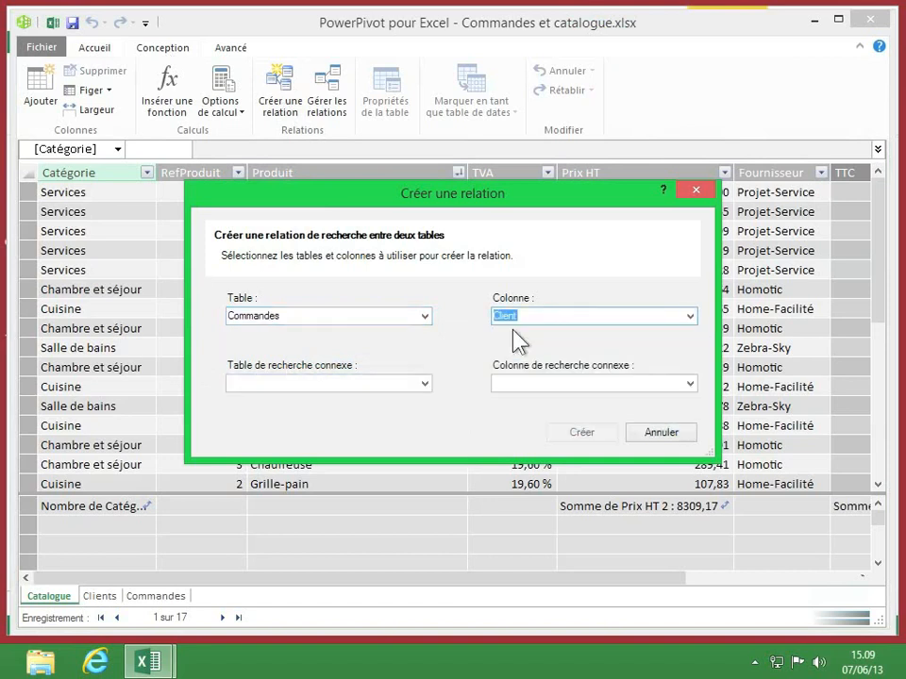
click(426, 383)
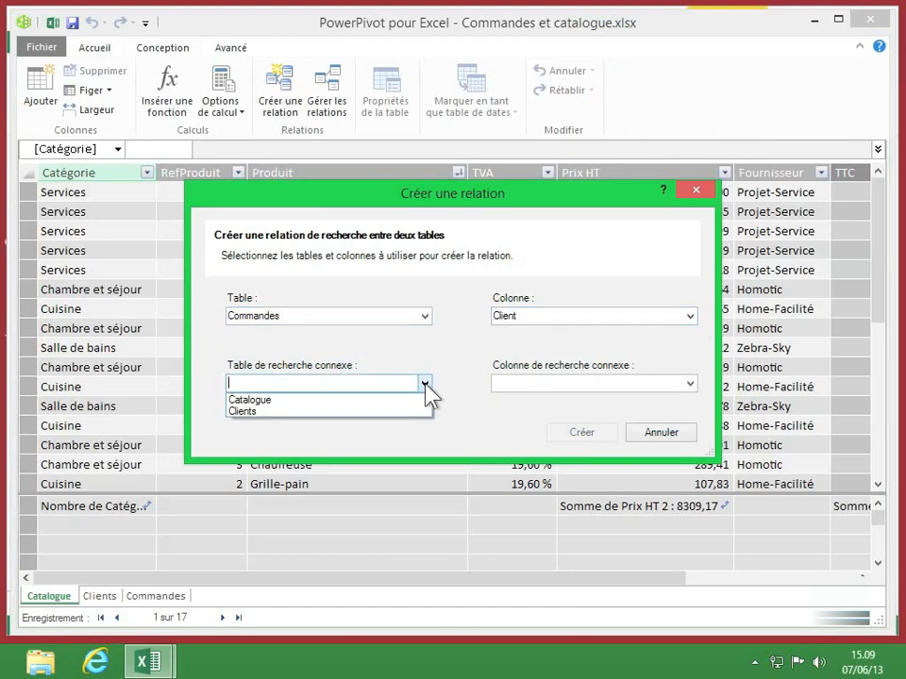
click(264, 411)
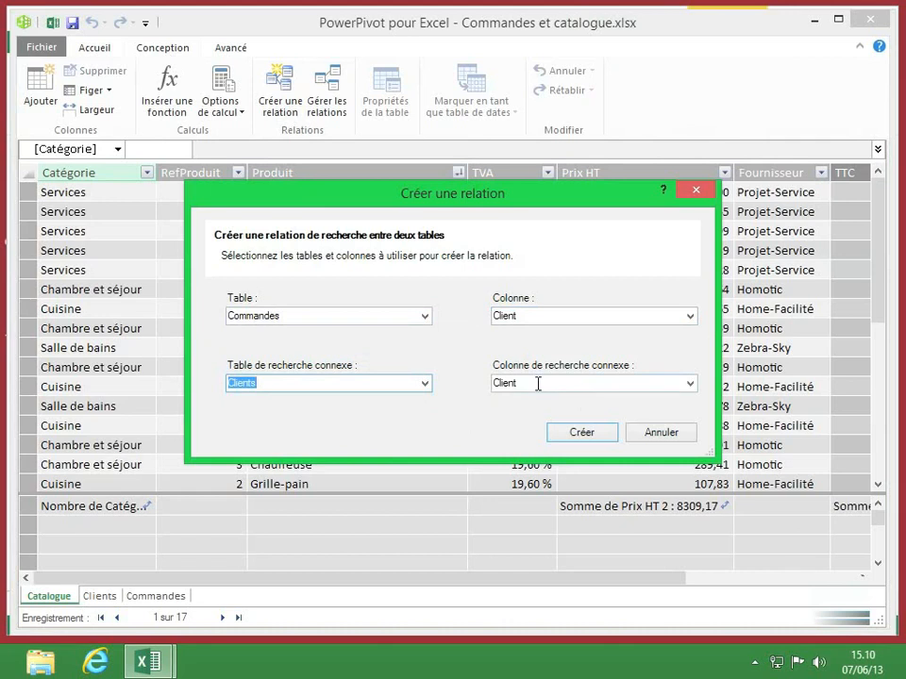
click(579, 434)
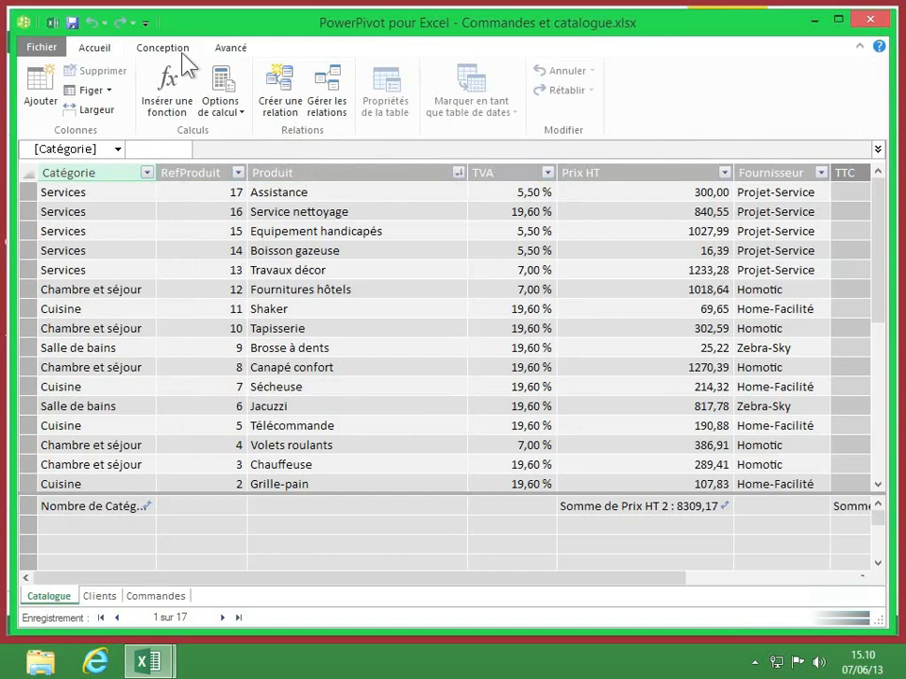
Through the relationship manager, create a relationship from Commandes' Produit column to the Produit column of the Catalogue lookup table
click(328, 92)
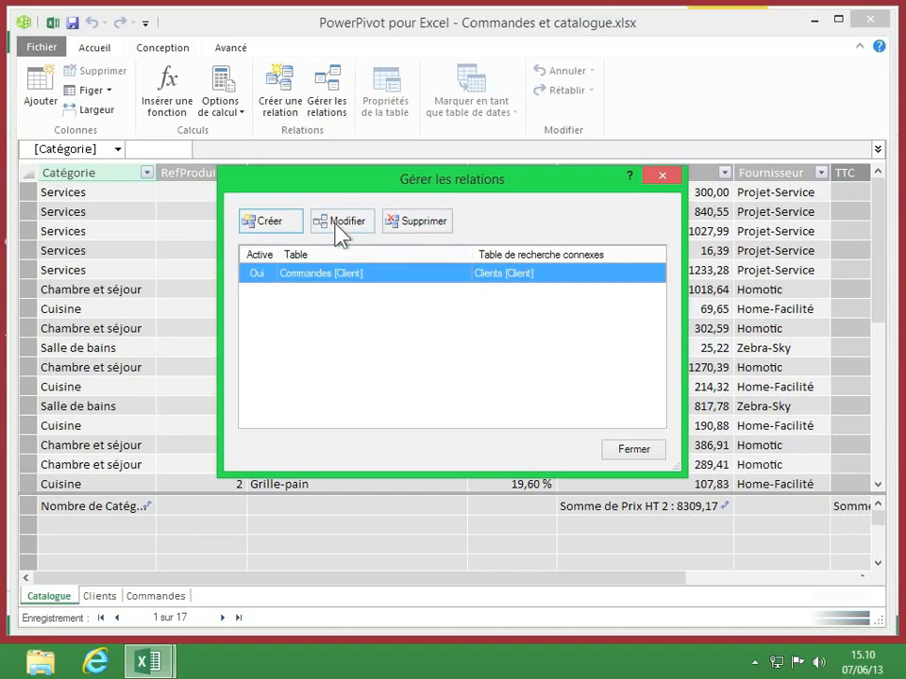
click(278, 227)
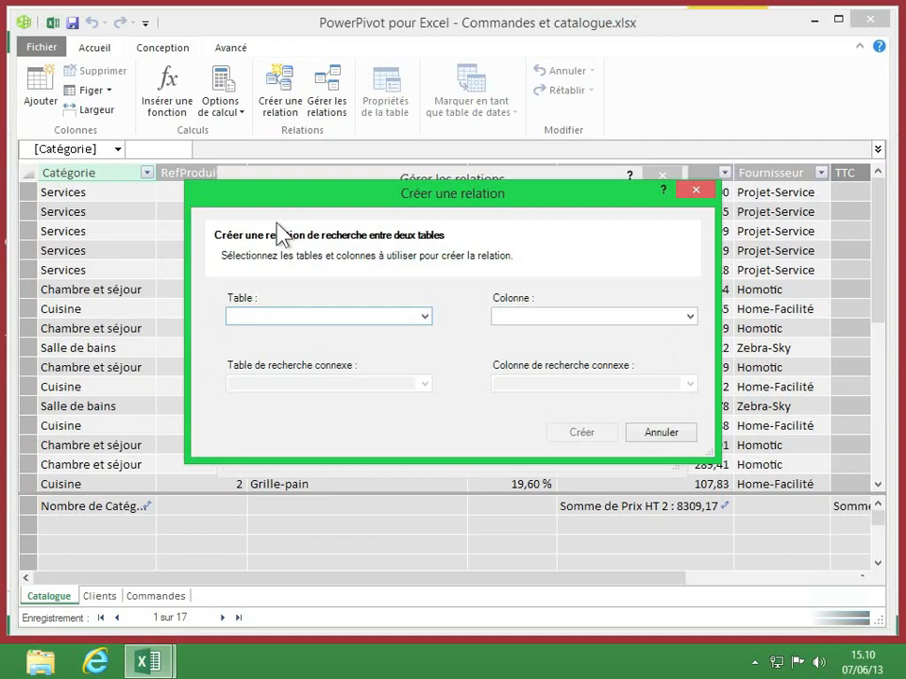
click(425, 316)
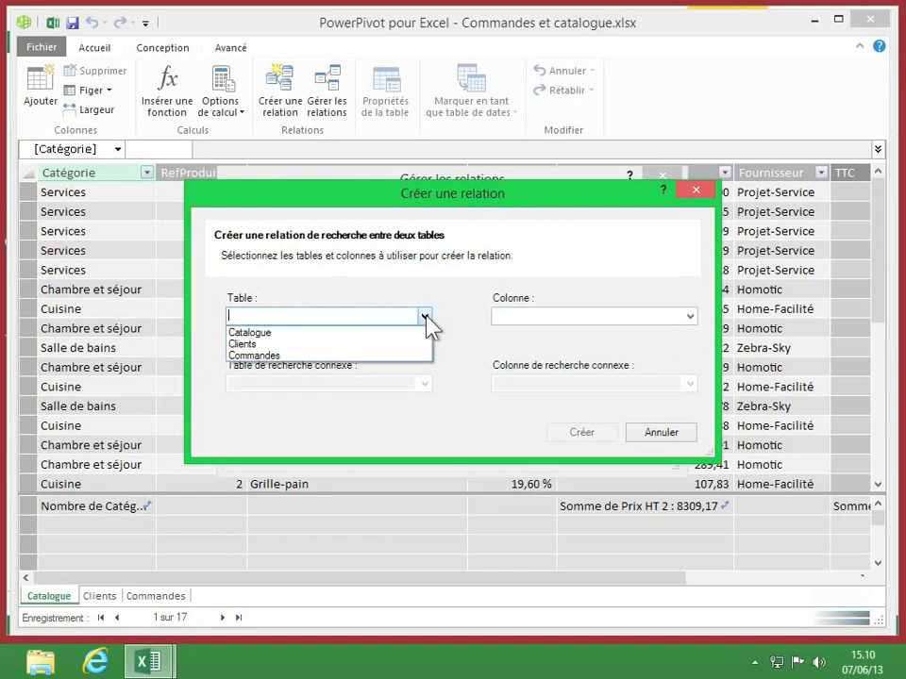
click(267, 357)
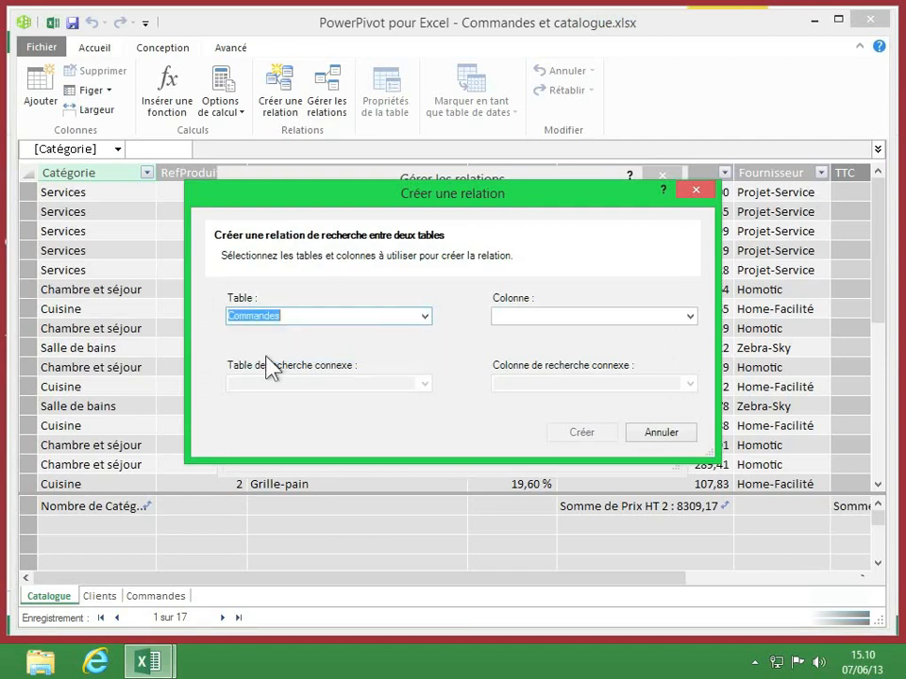
click(689, 317)
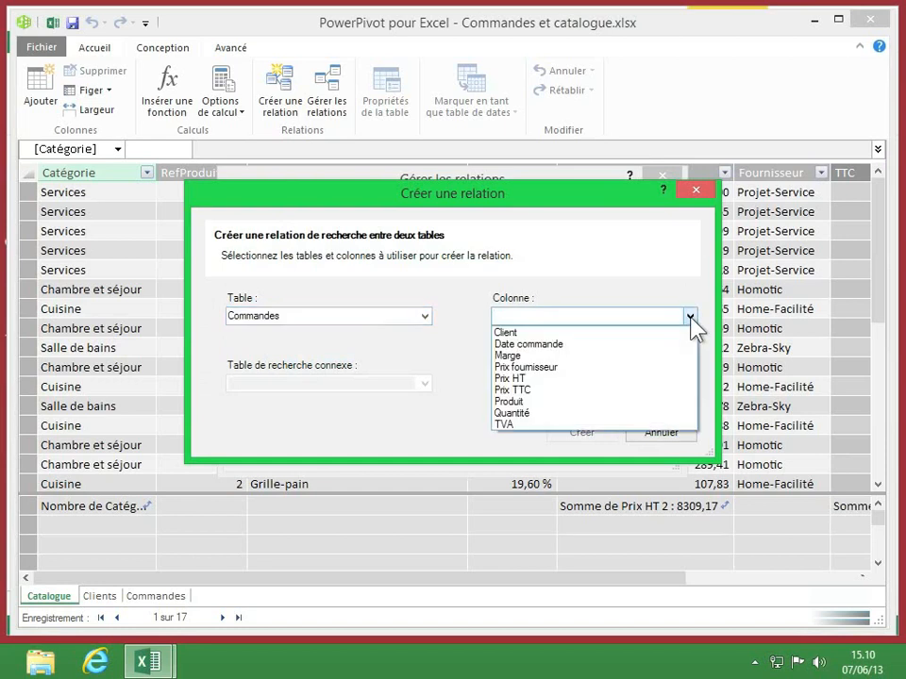
click(514, 401)
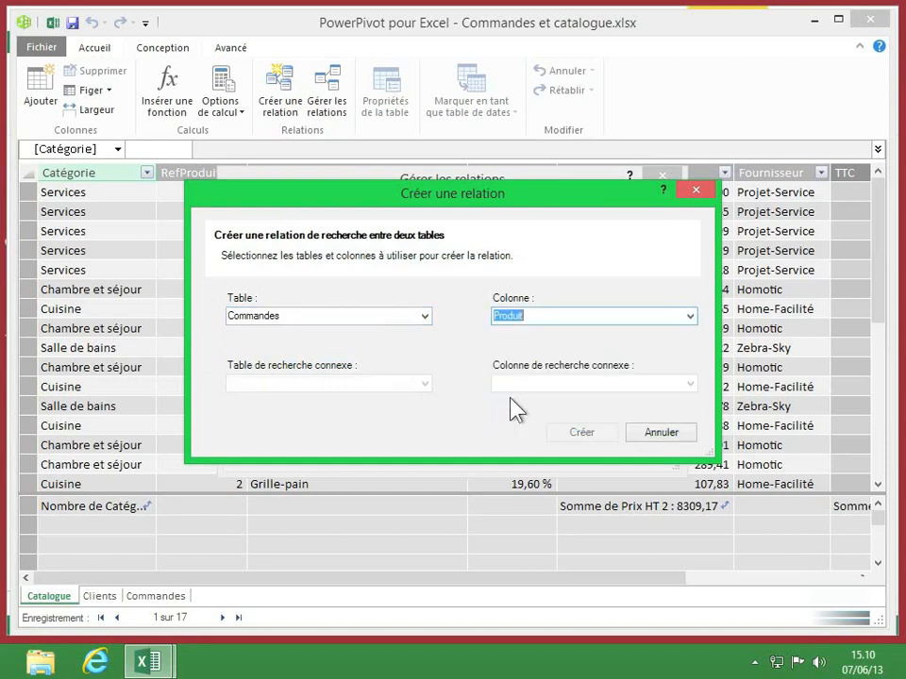
click(425, 383)
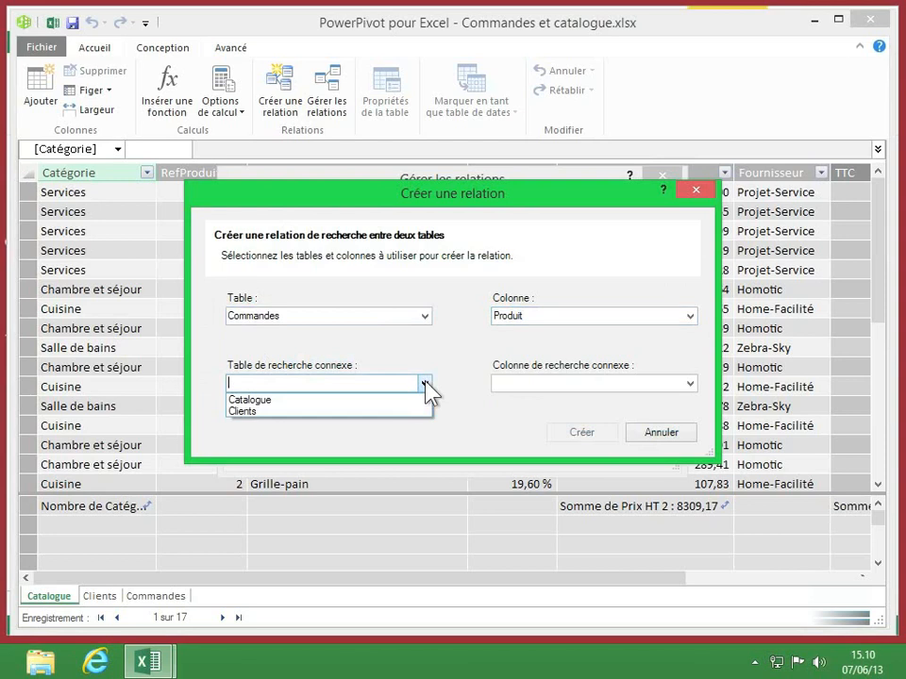
click(266, 403)
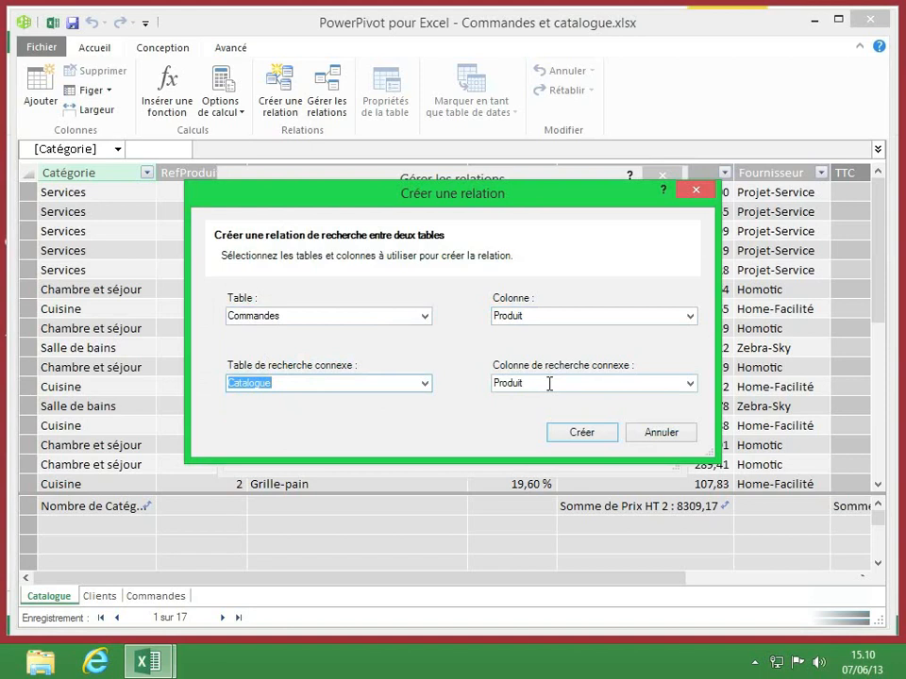
click(579, 431)
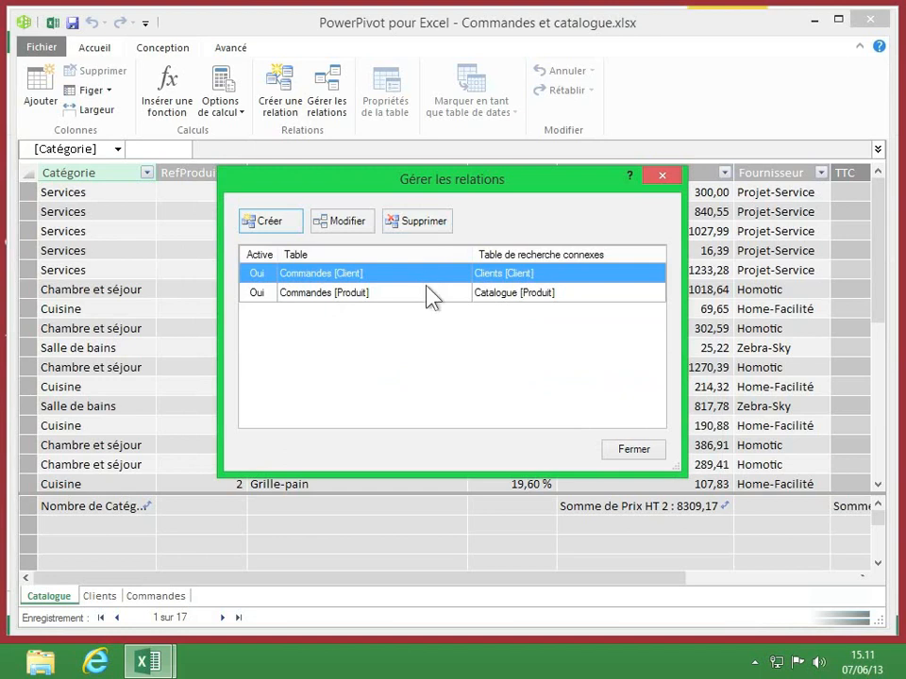
click(634, 451)
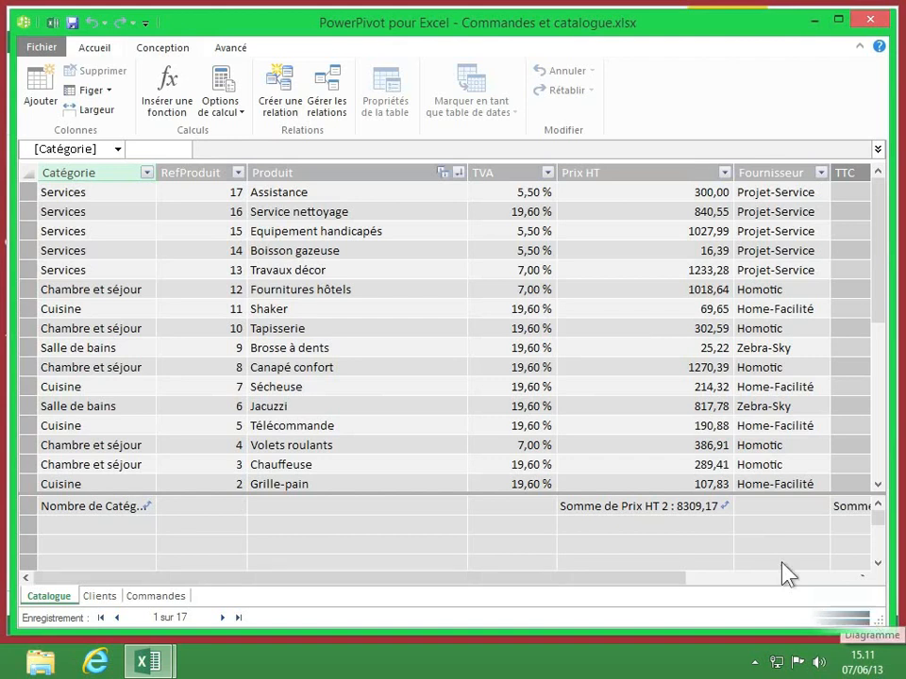
Show the data model as a diagram and inspect the links from Commandes to Catalogue and Clients
click(95, 48)
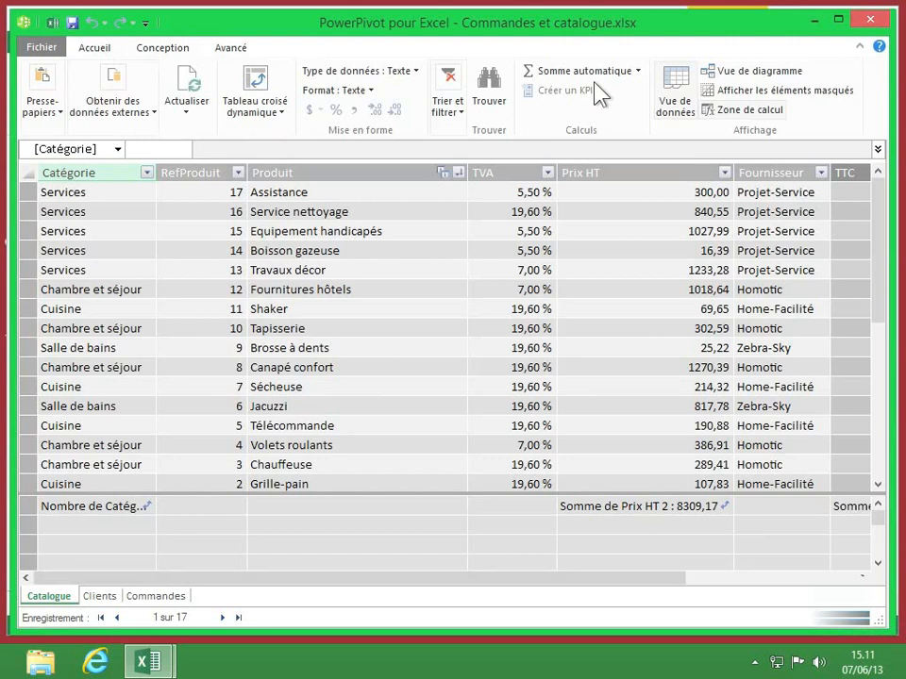
click(753, 79)
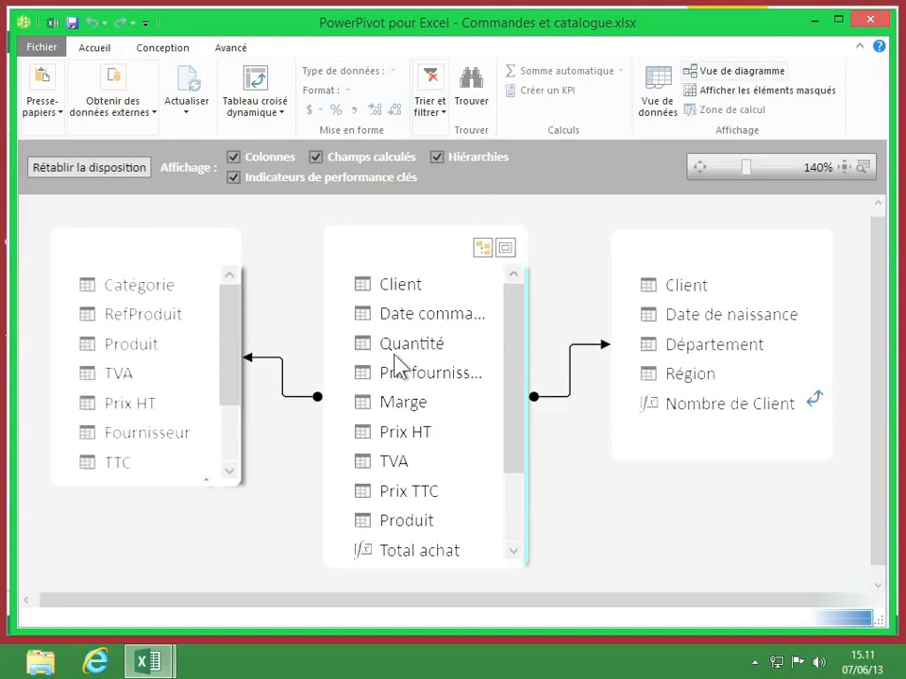
click(281, 375)
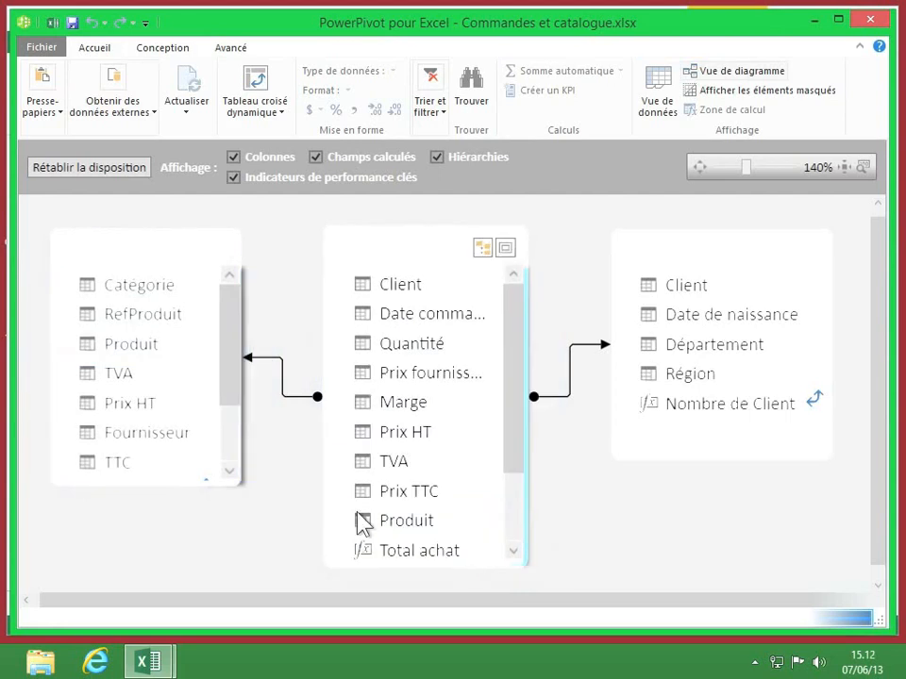
click(299, 397)
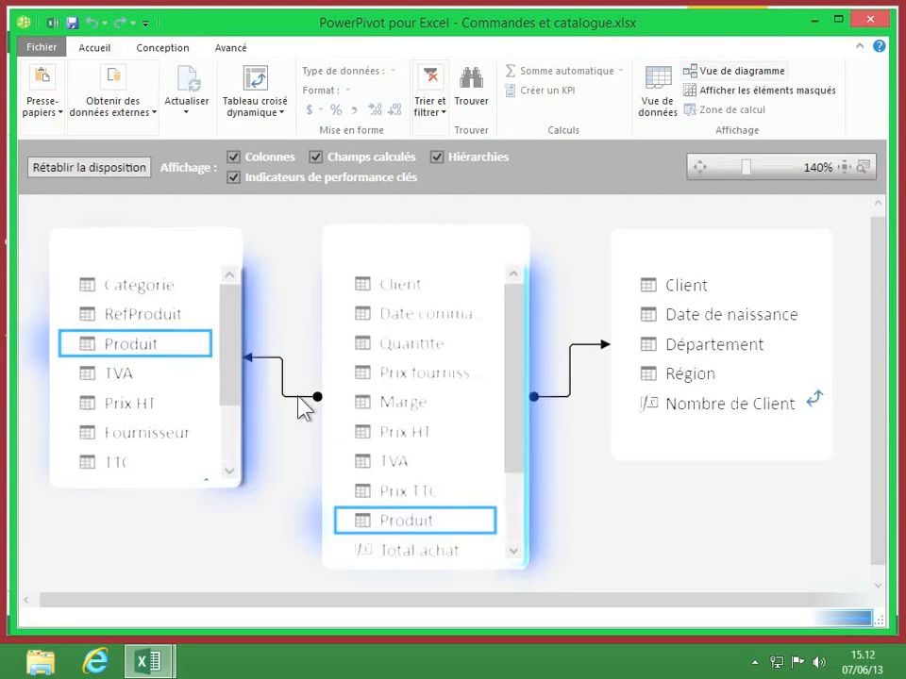
click(571, 396)
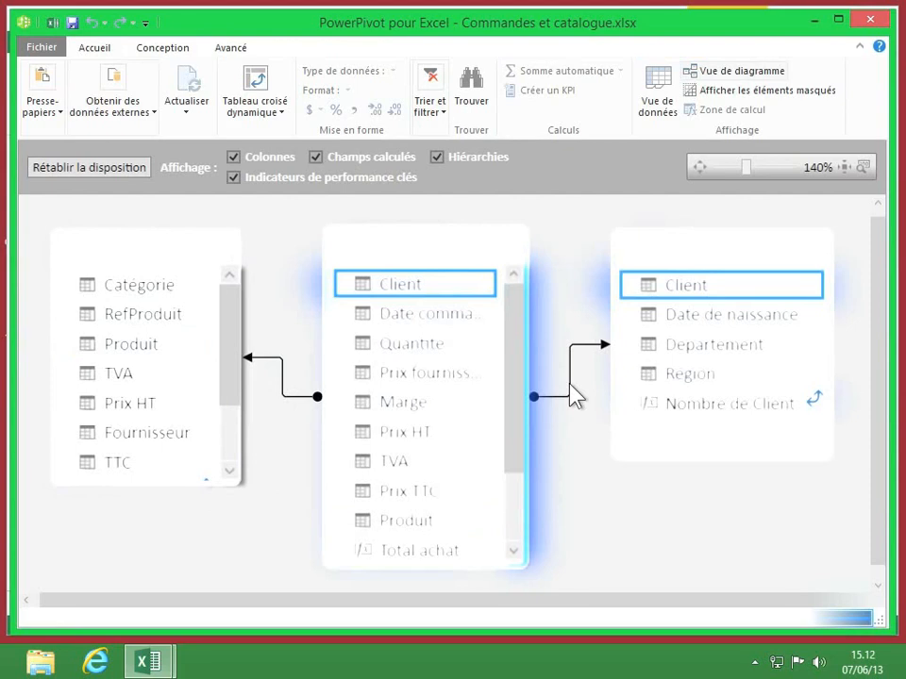
Delete the relationship between the Commandes and Clients tables from the model in the diagram
click(572, 397)
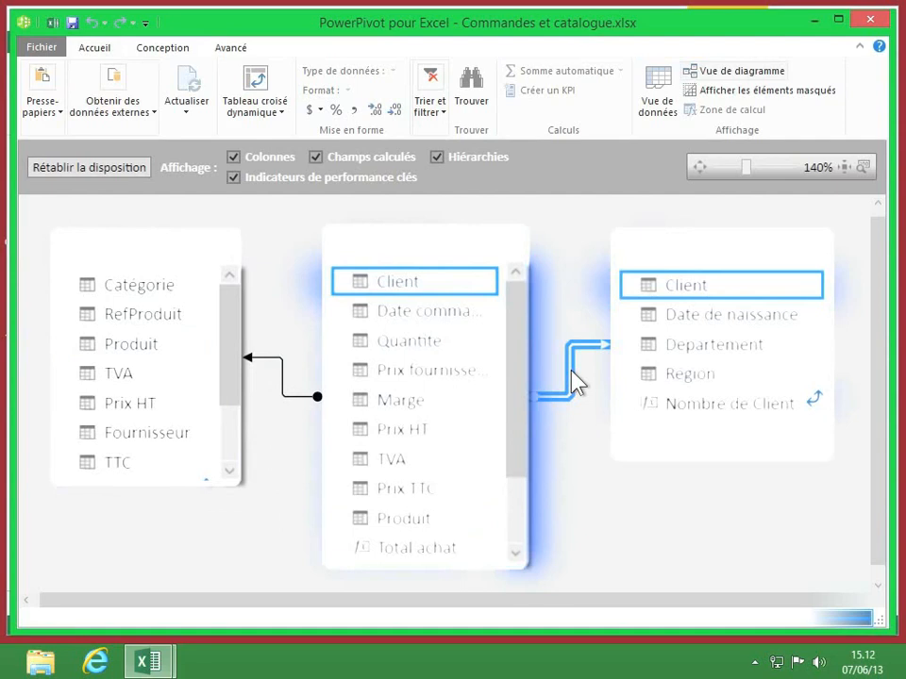
key(Delete)
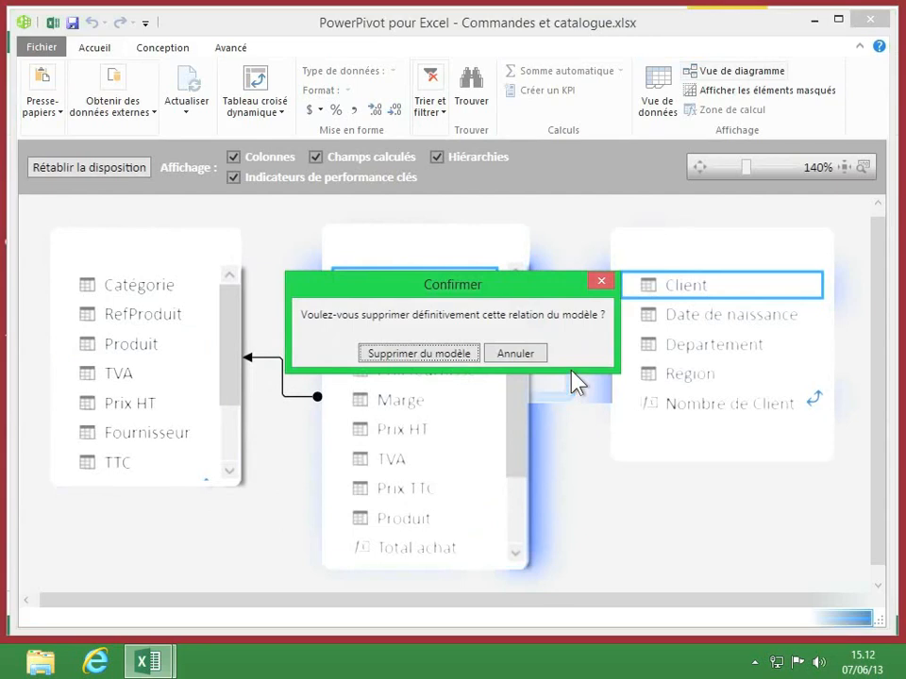
click(408, 354)
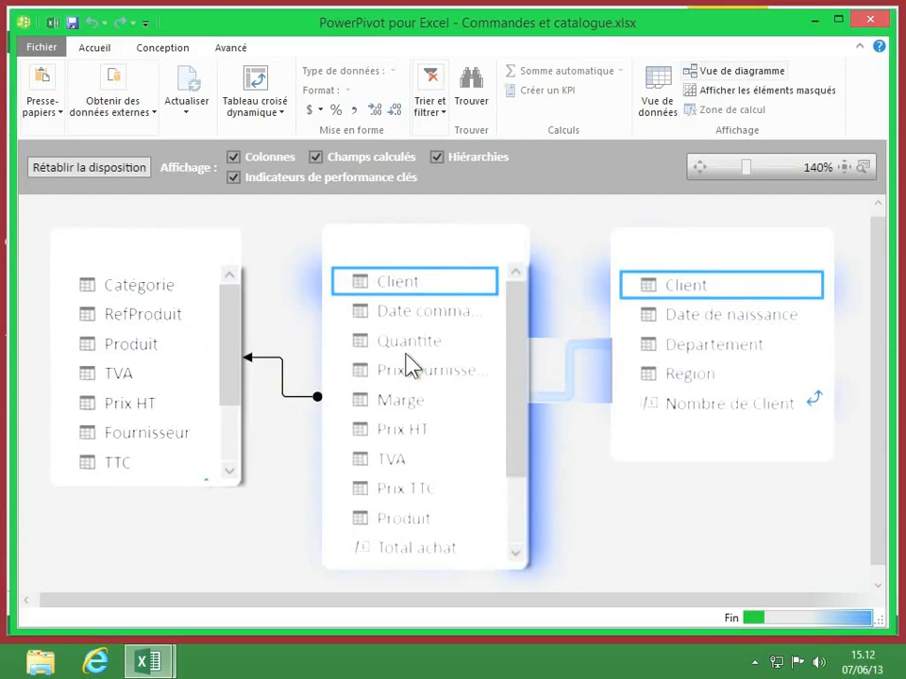